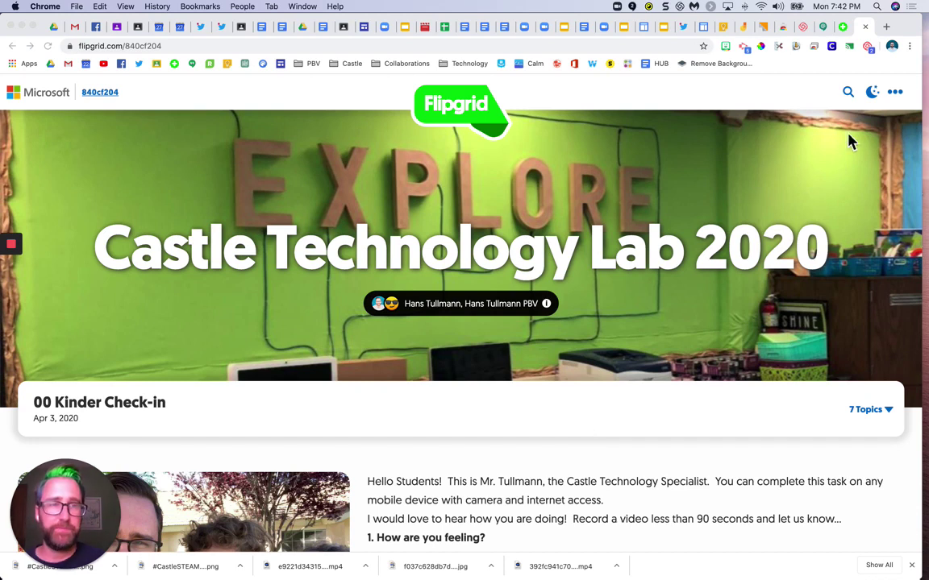
Start a full-screen Screencastify desktop recording with webcam embedding turned off
click(744, 48)
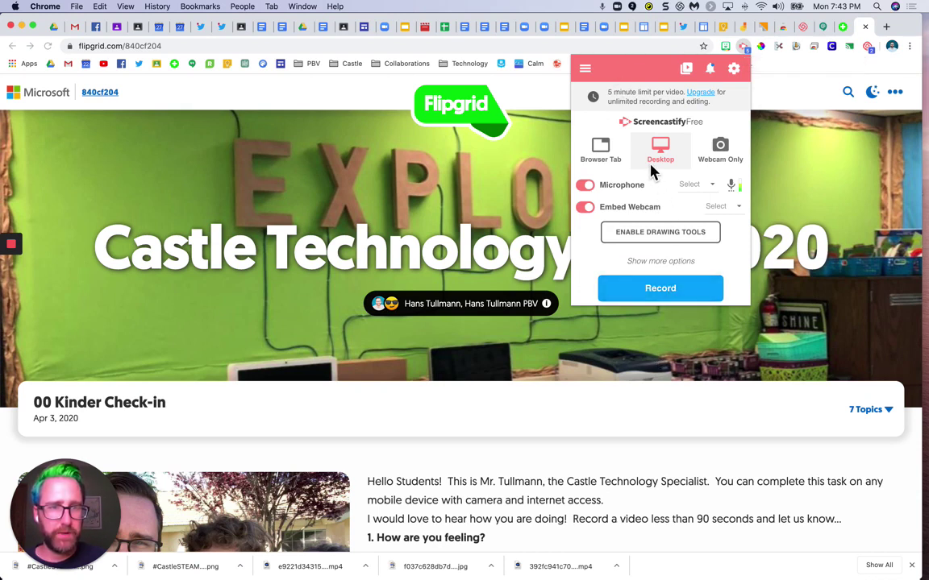
click(591, 213)
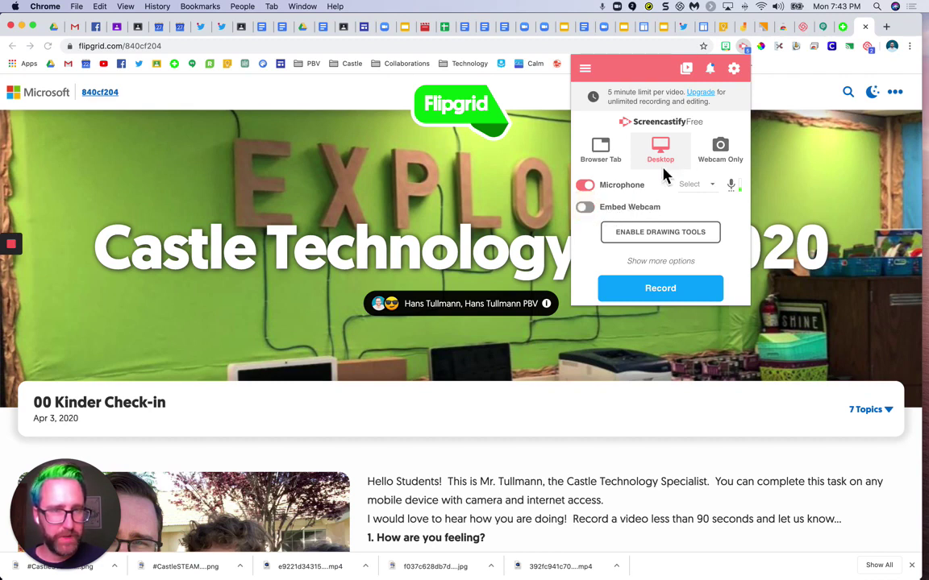
click(664, 296)
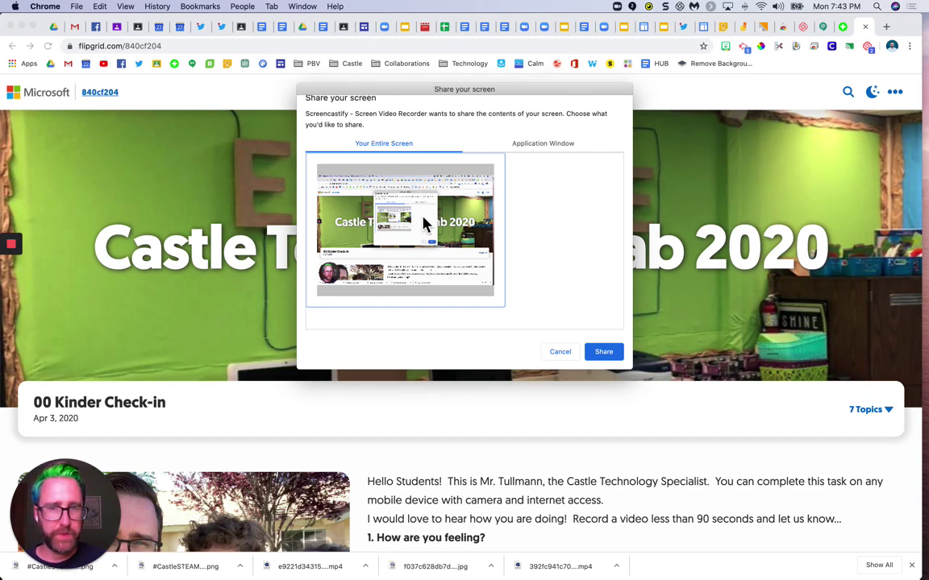
click(604, 355)
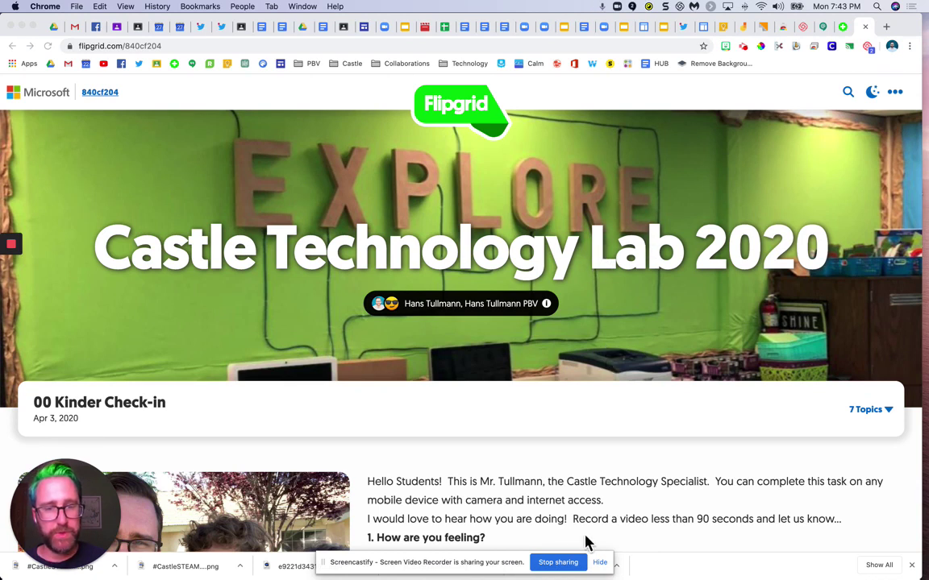
Stop the recording and export it as MP4 from Screencastify's Download options
click(556, 562)
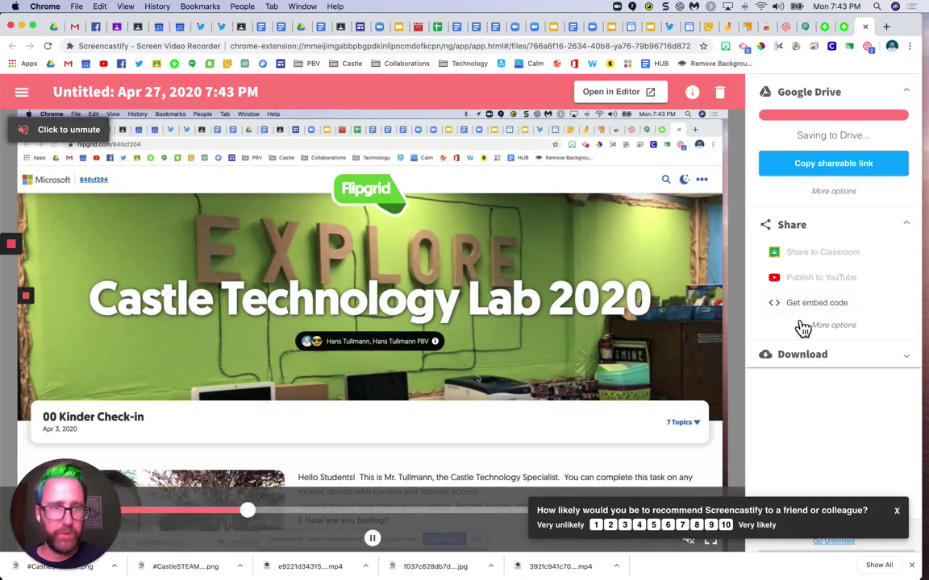
click(814, 364)
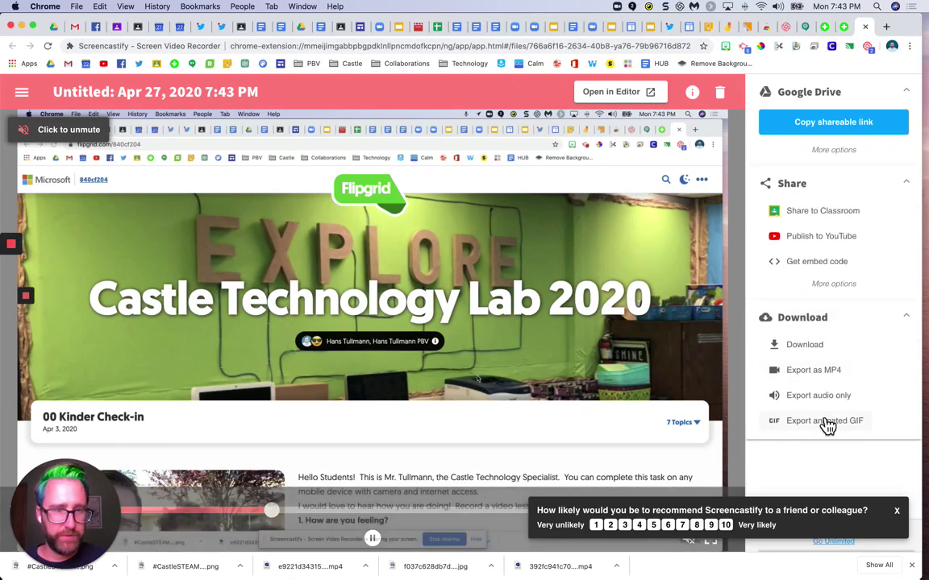
click(828, 372)
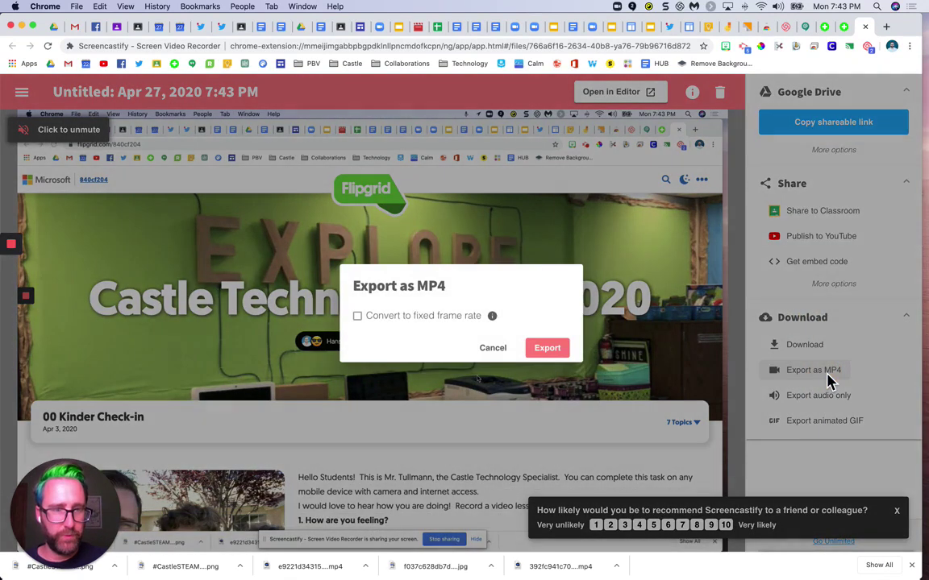
click(551, 352)
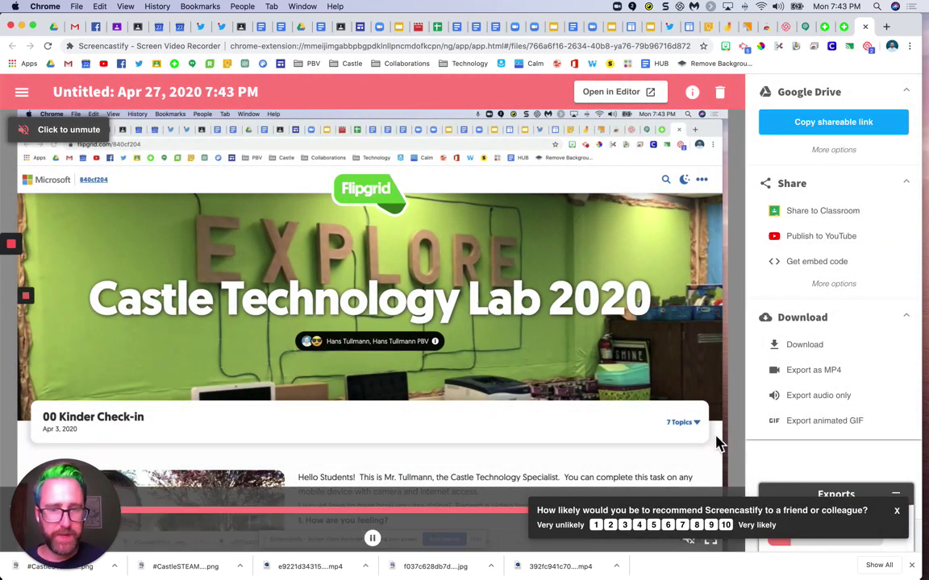
click(844, 32)
Start a new video response on the topic and sign in with a Google account
scroll(352, 372, down, 5)
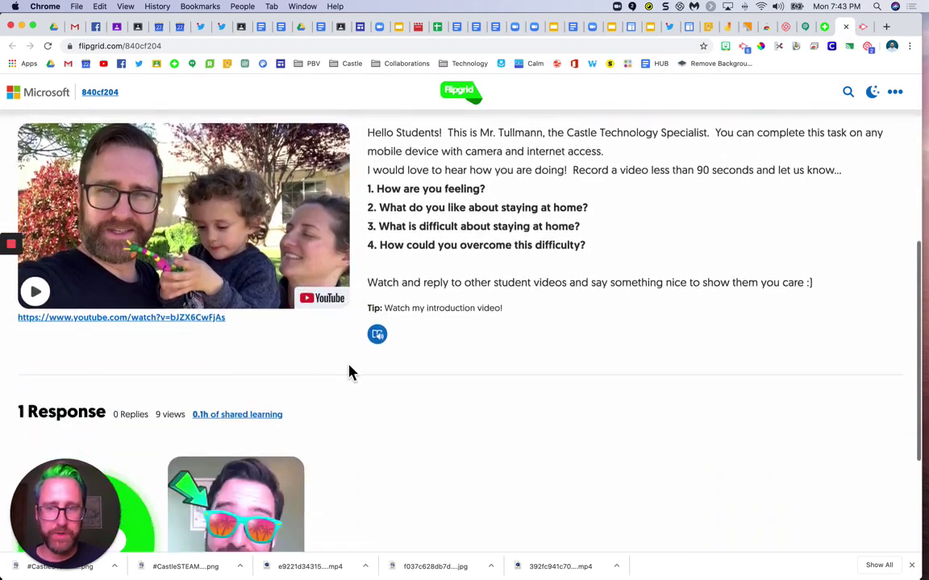
scroll(242, 379, down, 3)
click(108, 404)
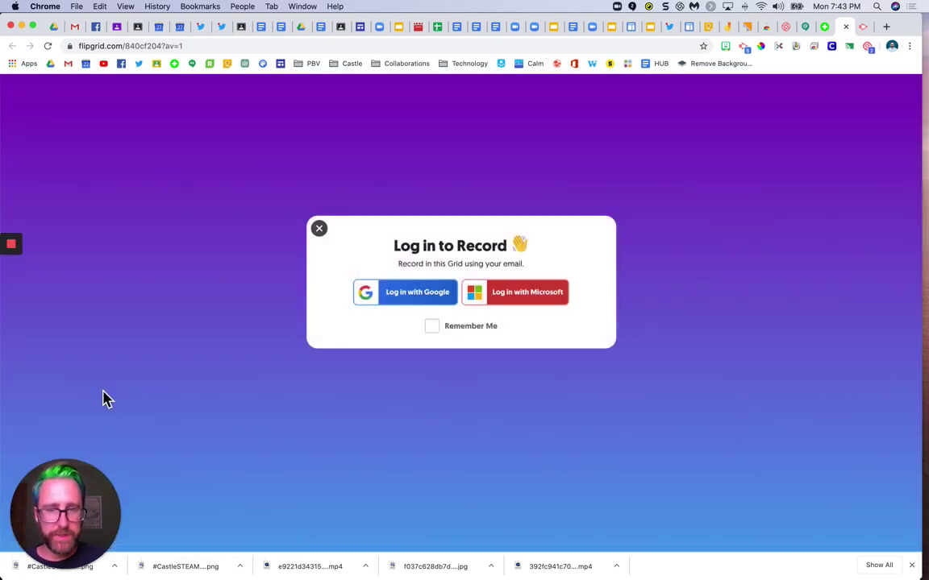
click(407, 293)
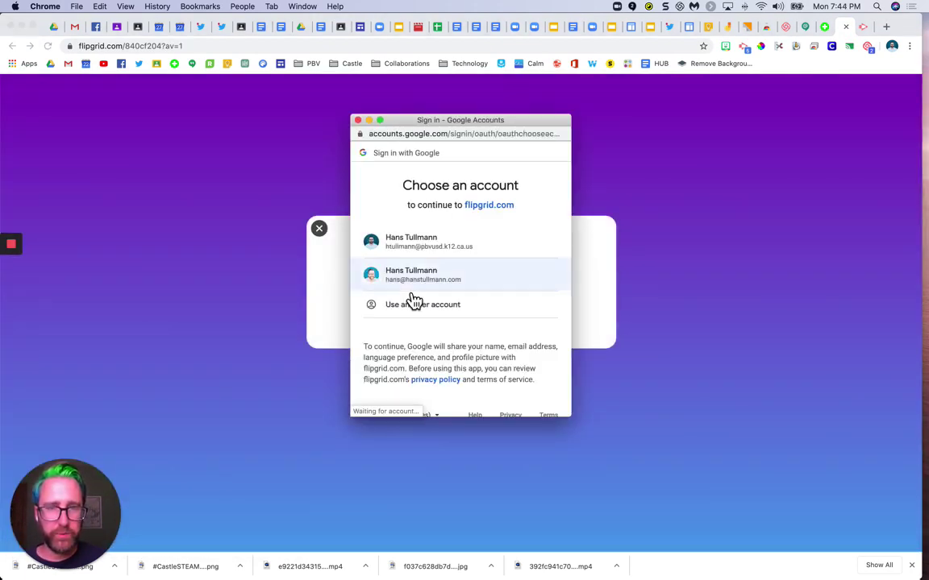
click(416, 250)
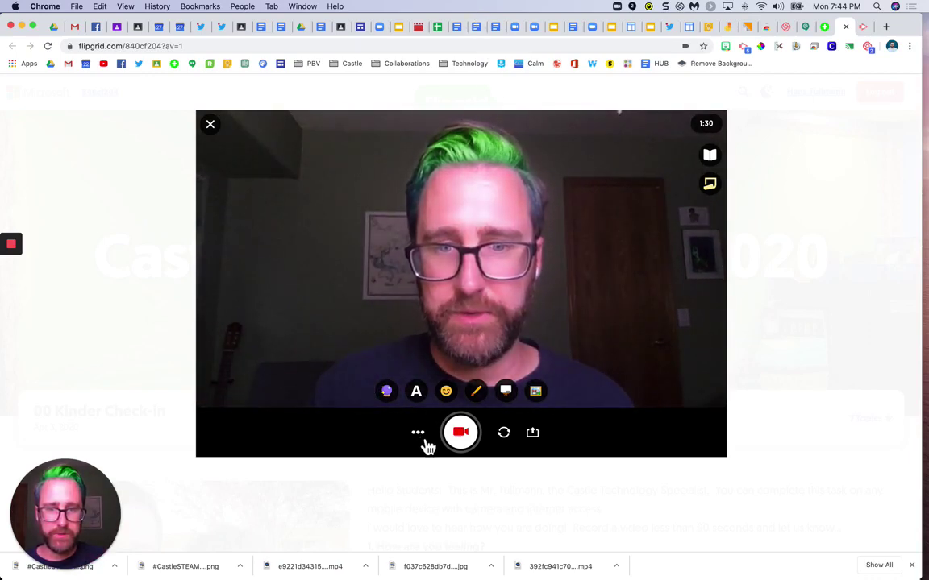
Choose to import a video clip and open the computer's file picker
click(419, 435)
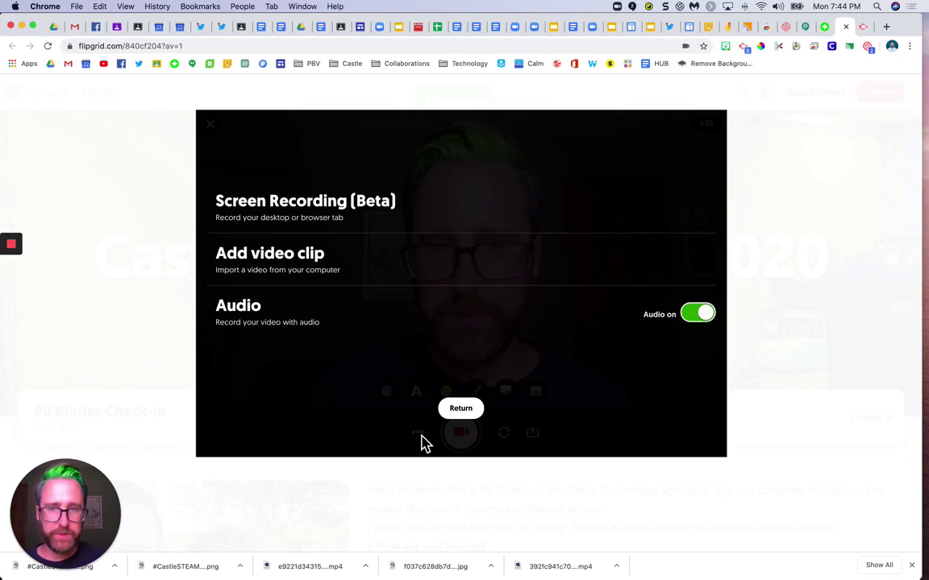
click(288, 258)
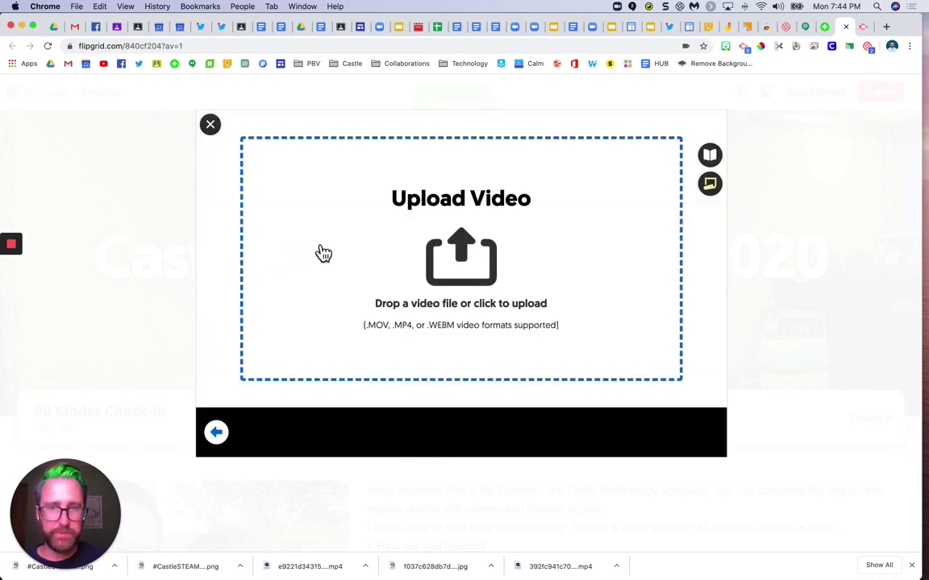
click(453, 259)
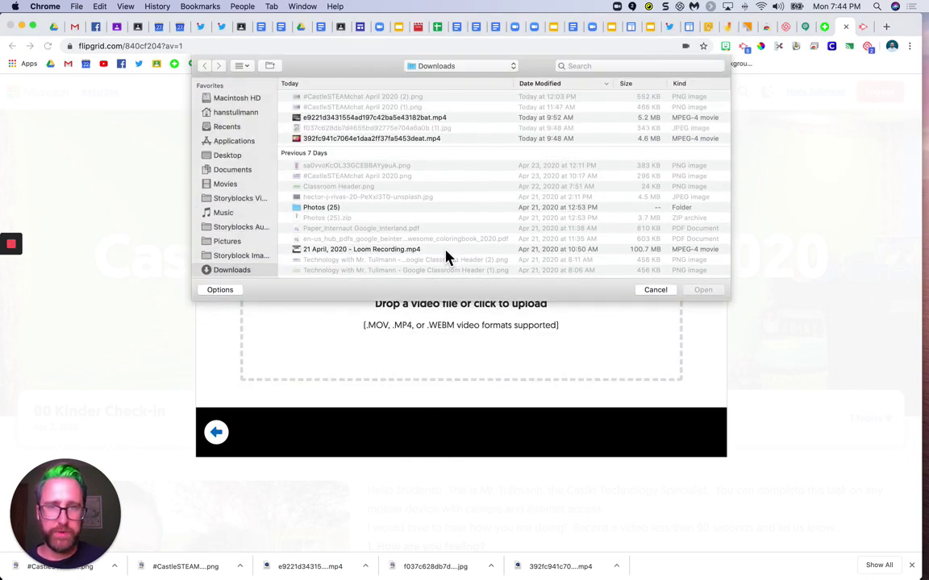
Preview the 5.2 MB and 4.6 MB MP4s in Downloads, then cancel without choosing one
click(366, 122)
key(space)
key(space)
click(360, 139)
key(space)
key(space)
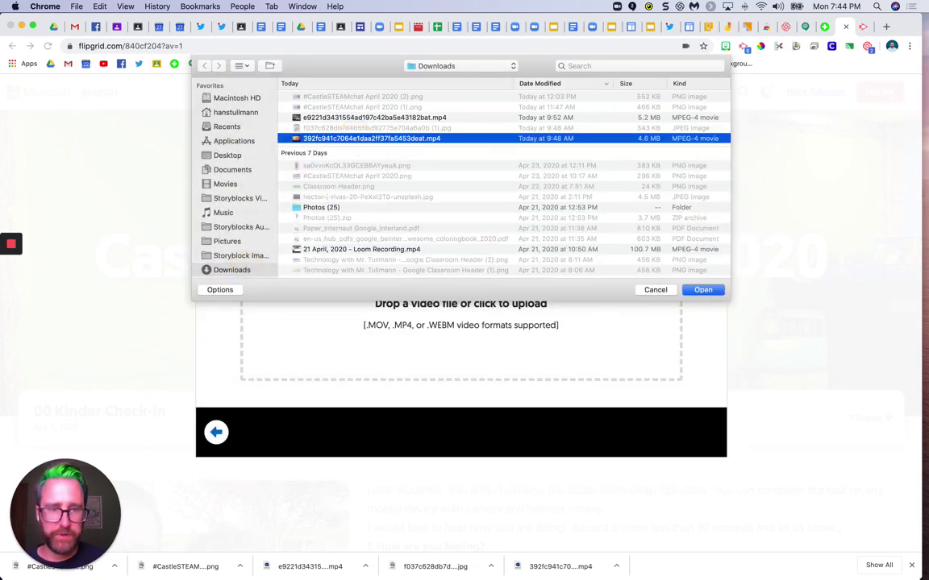
mouse_move(780, 556)
click(730, 555)
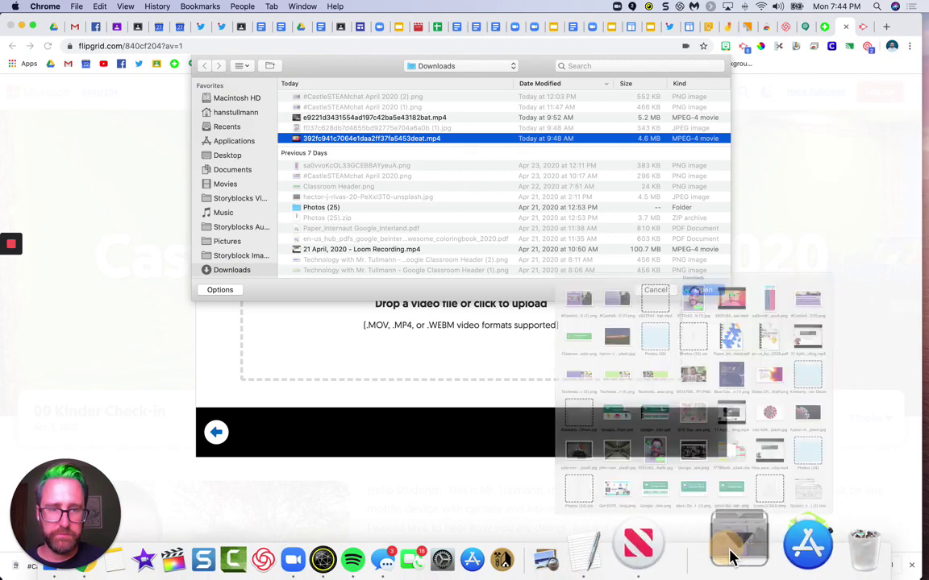
click(289, 489)
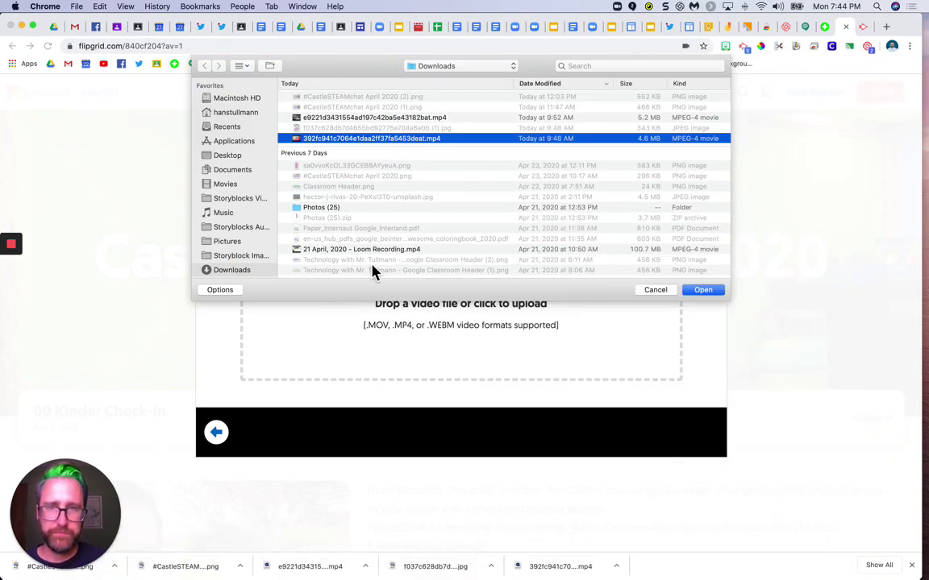
click(659, 292)
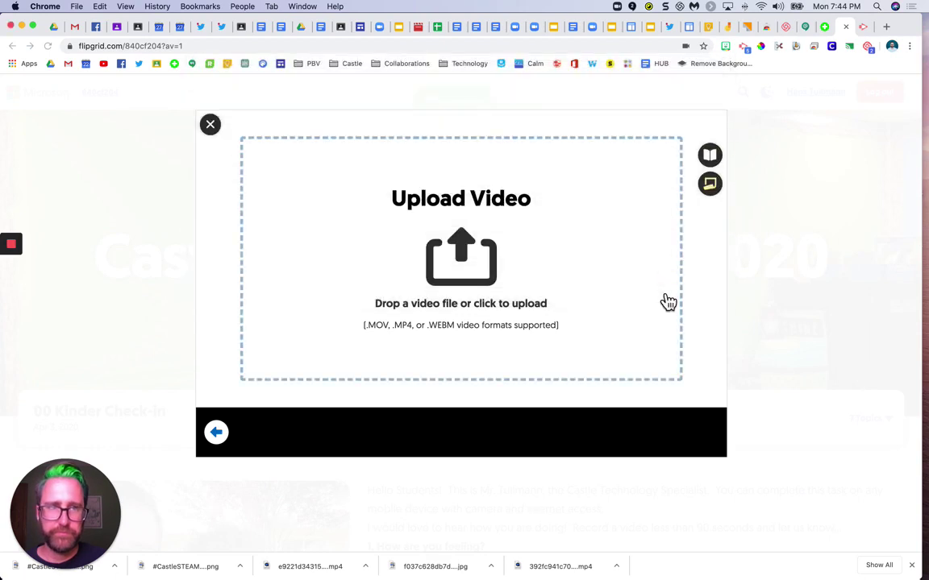
Dismiss the survey and download the Screencastify recording as an MP4 file
click(864, 32)
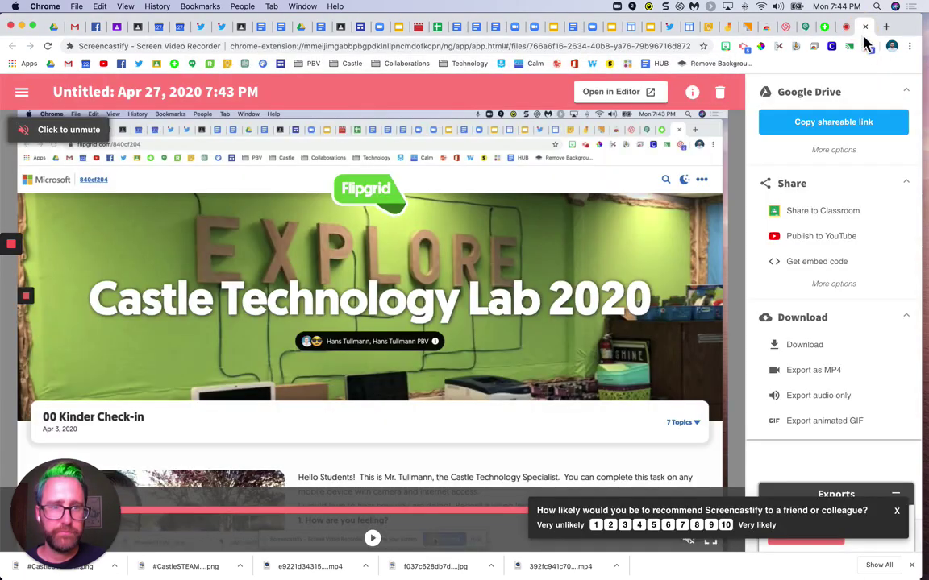
click(896, 510)
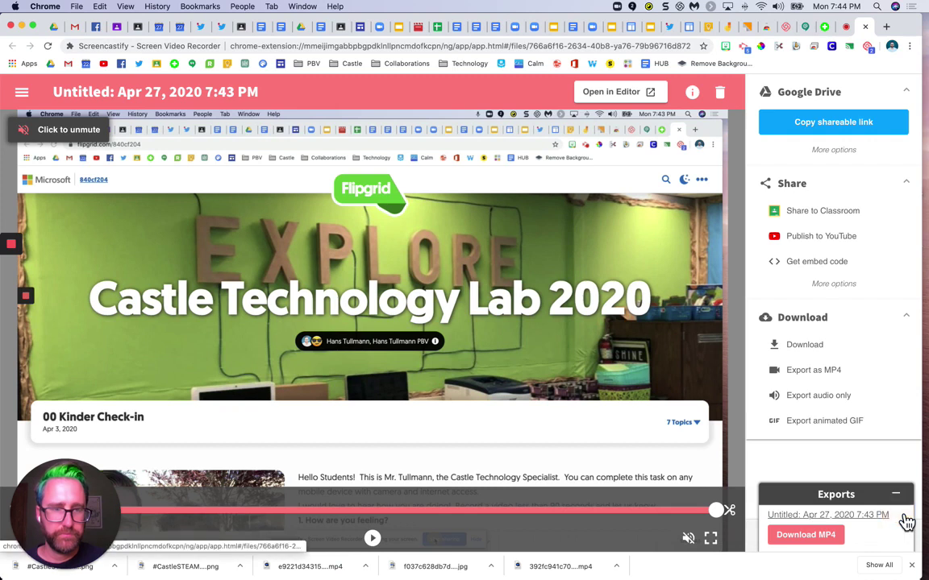
click(807, 549)
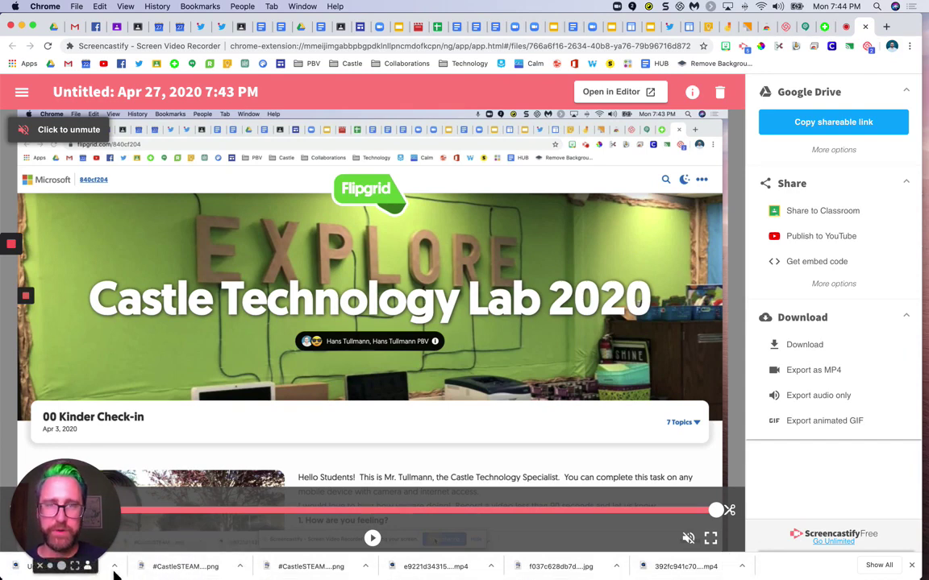
click(825, 29)
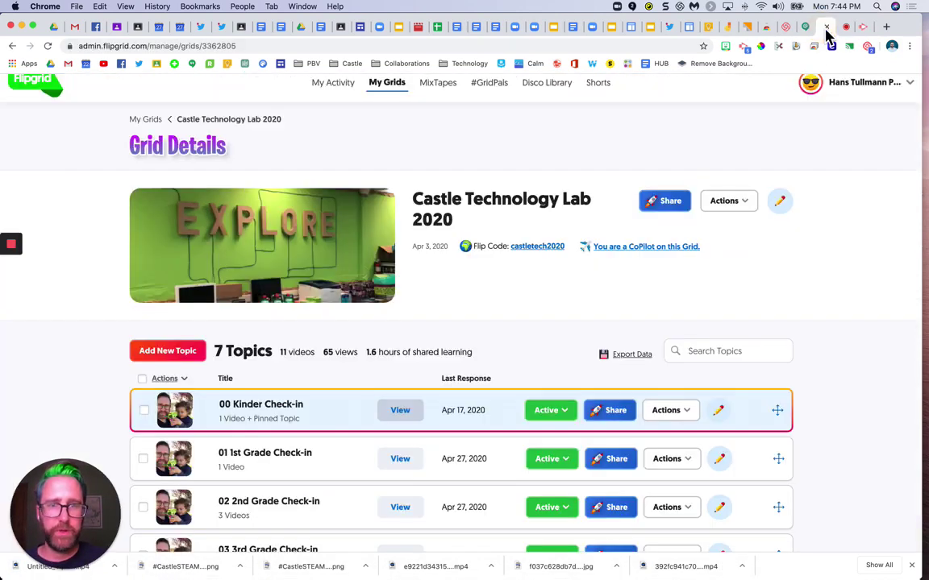
Close the Upload Video panel and start a new response on the 00 Kinder Check-in topic
click(846, 29)
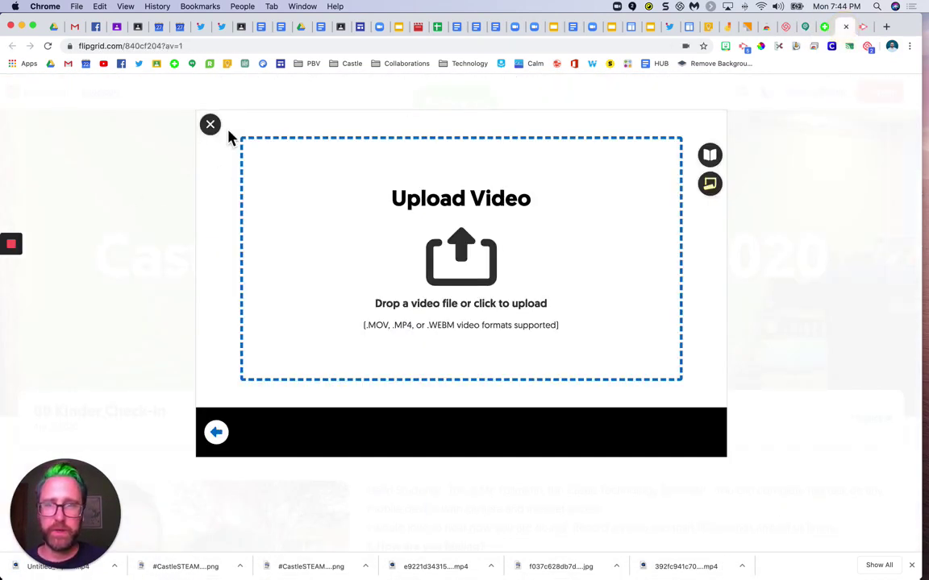
click(212, 127)
scroll(346, 211, up, 10)
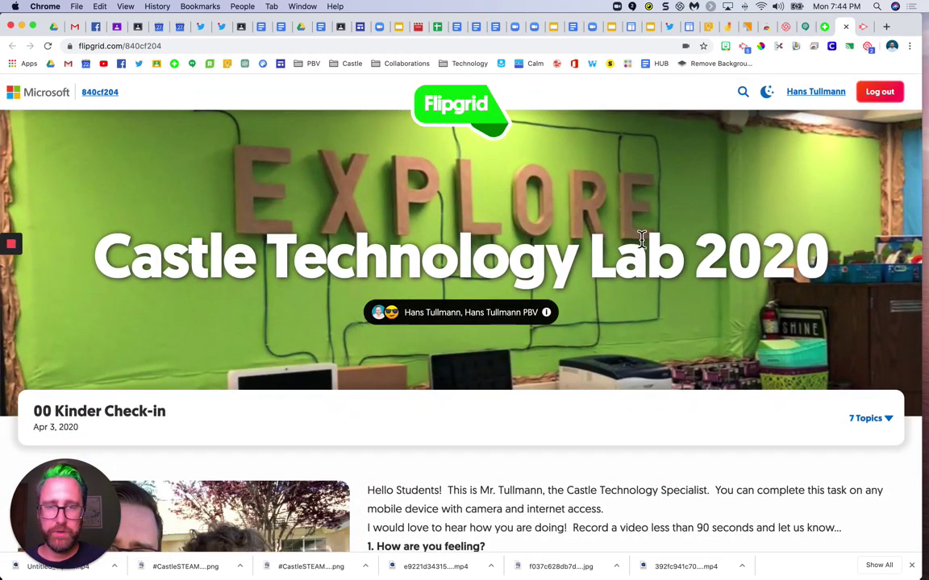
scroll(630, 355, down, 10)
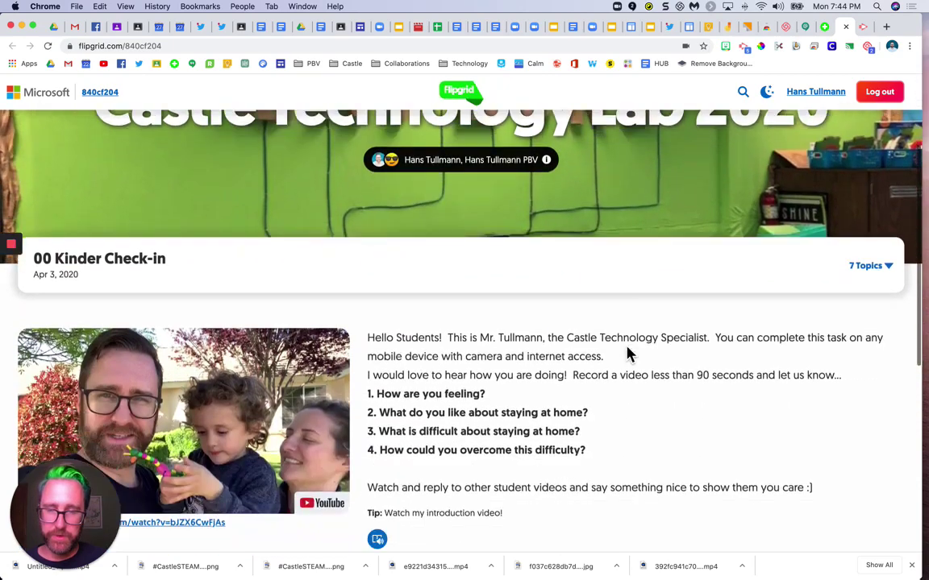
click(121, 331)
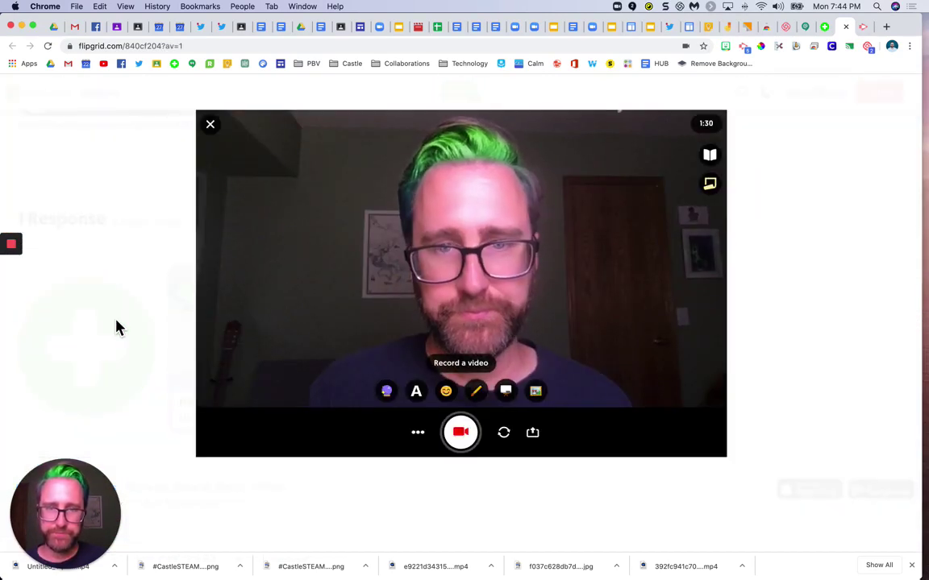
Upload 'Untitled_ Apr 27, 2020 7.43 PM.mp4' as a response clip and pause its preview
click(426, 442)
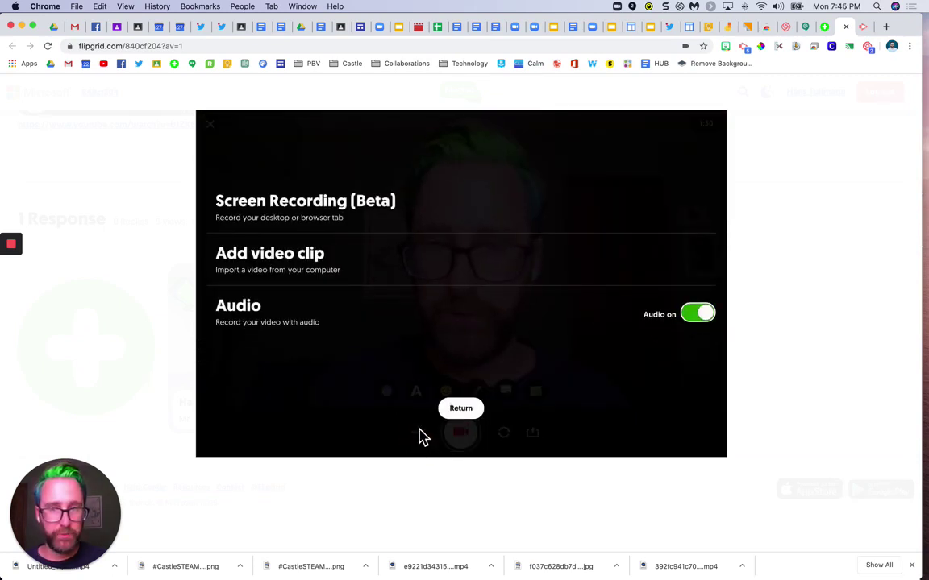
click(280, 258)
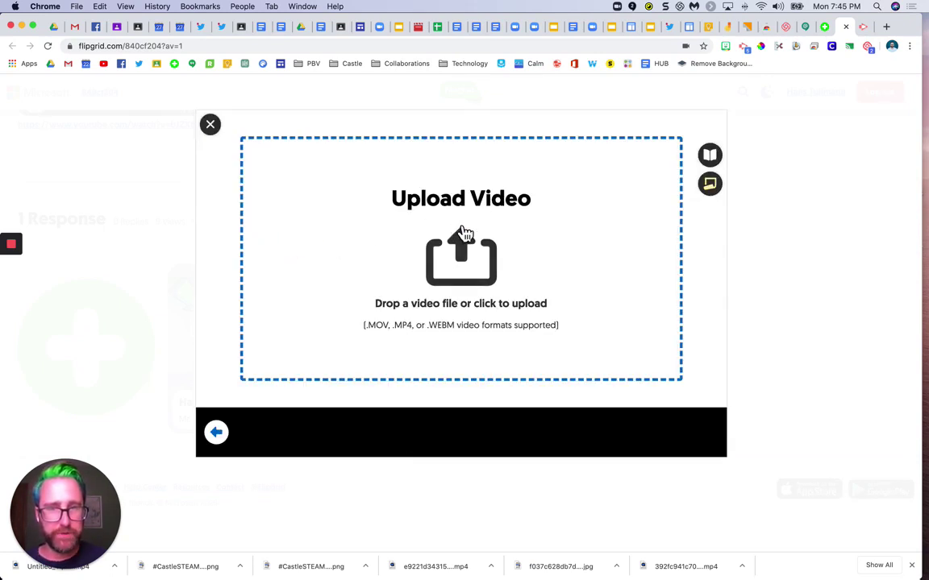
click(482, 214)
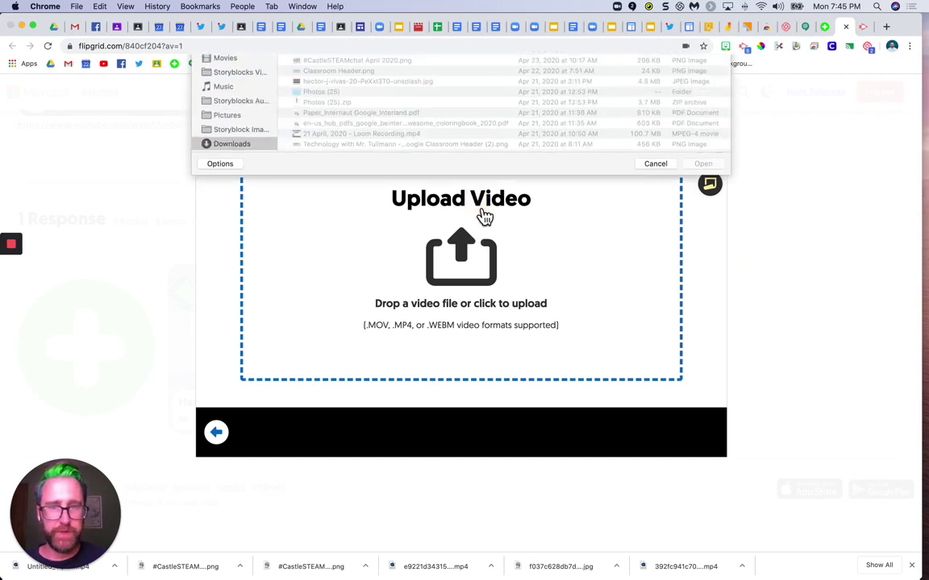
click(360, 97)
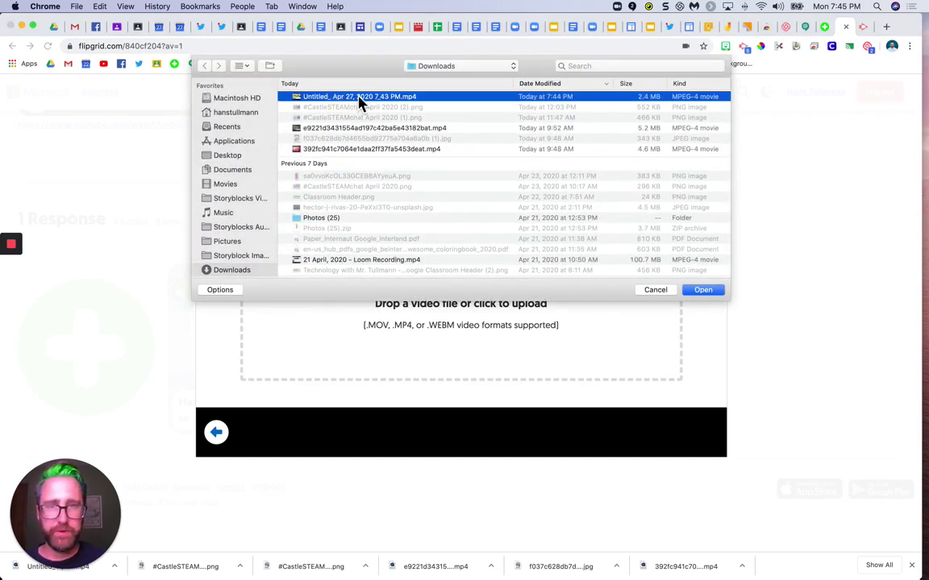
click(699, 295)
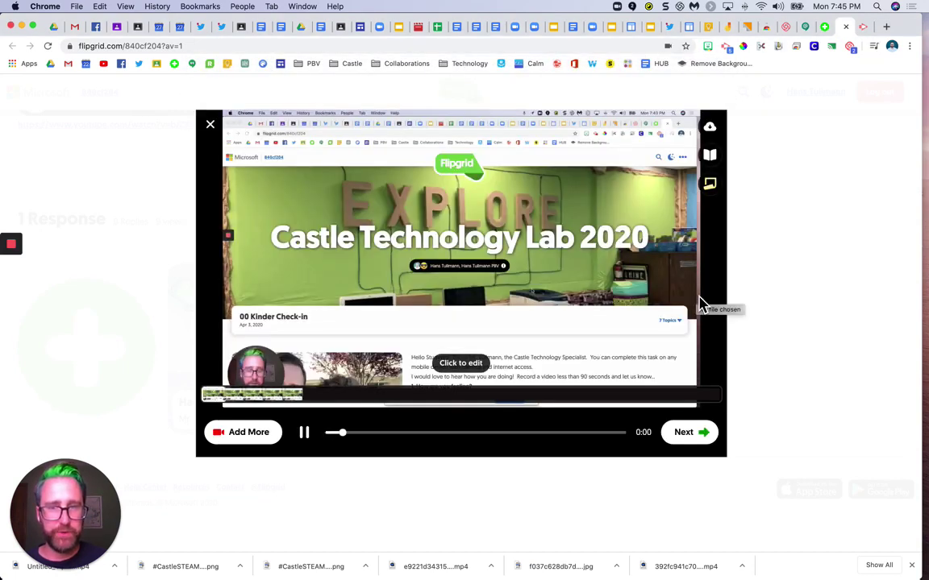
click(304, 436)
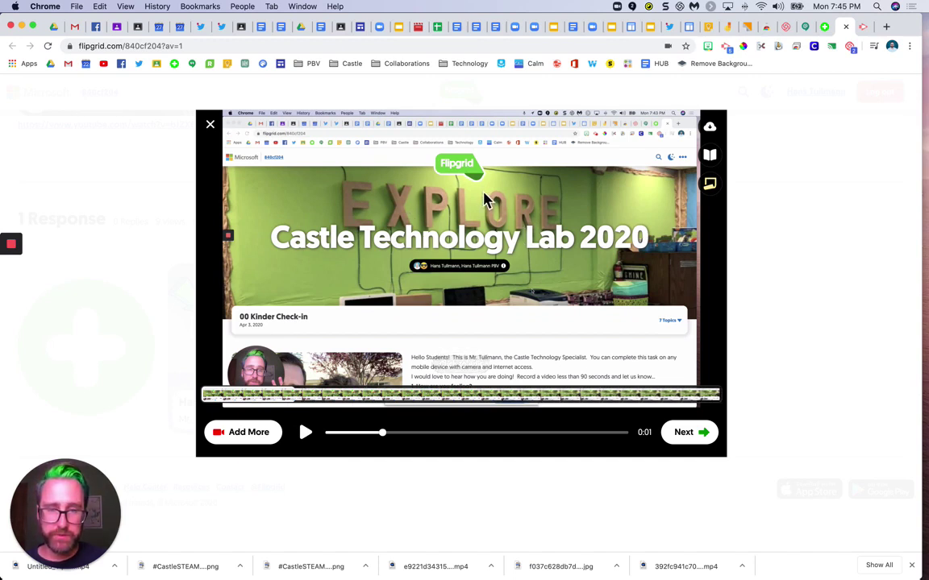
Advance to the selfie step and reveal its Select a Frame and Import Image options
click(698, 443)
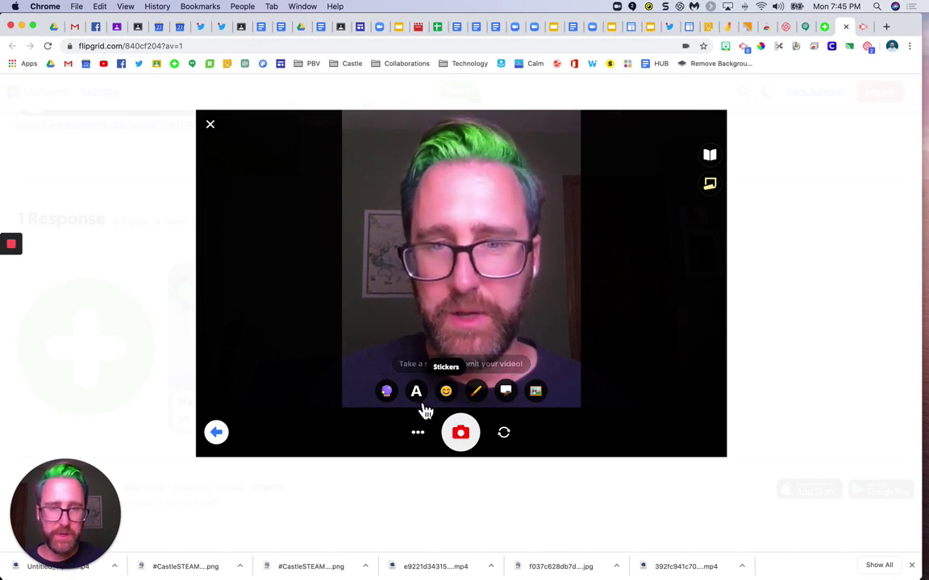
click(418, 432)
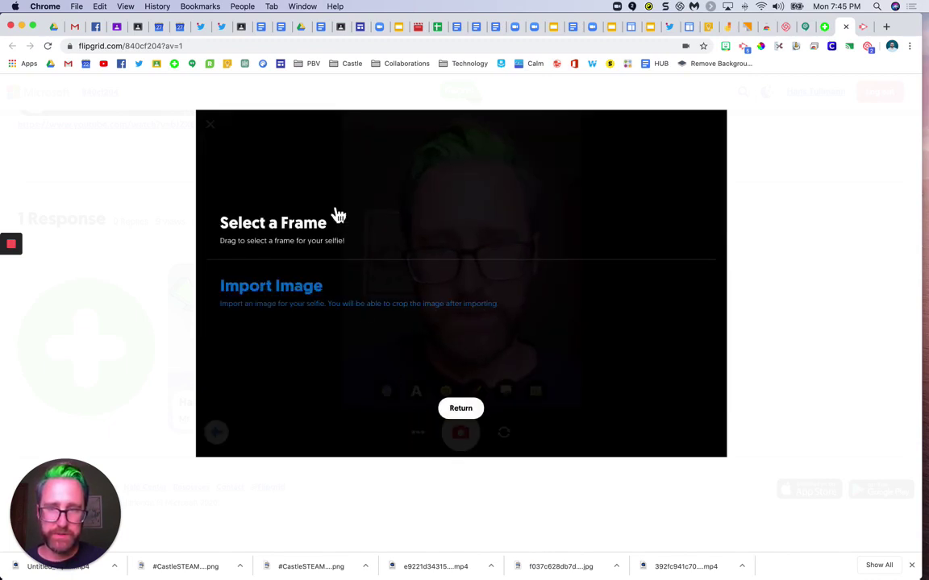